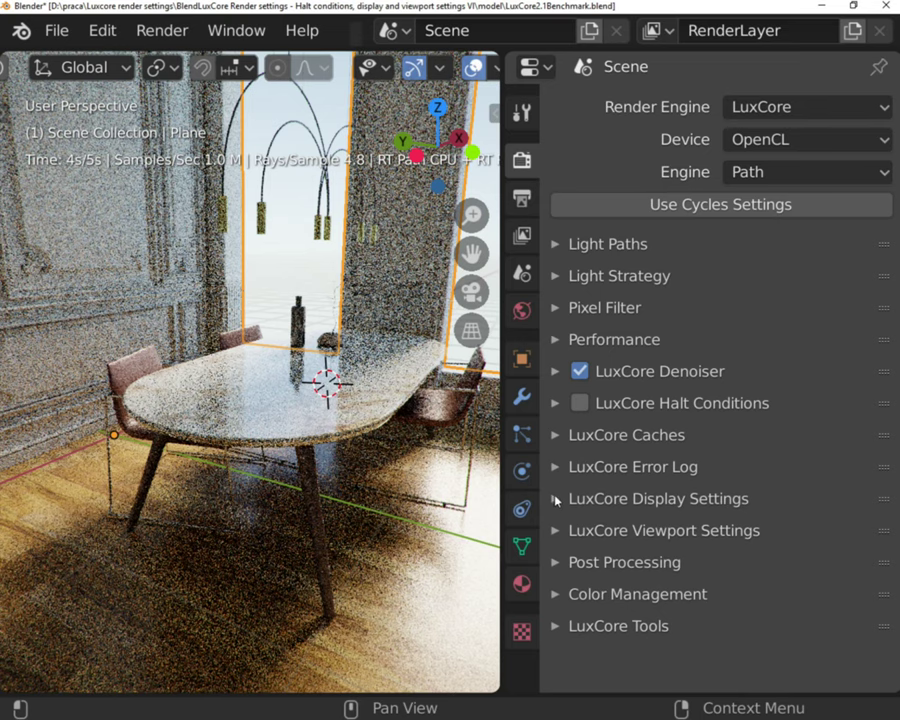
Step: Check the LuxCore display refresh interval, leave it at 10, and collapse the display settings
left_click(555, 499)
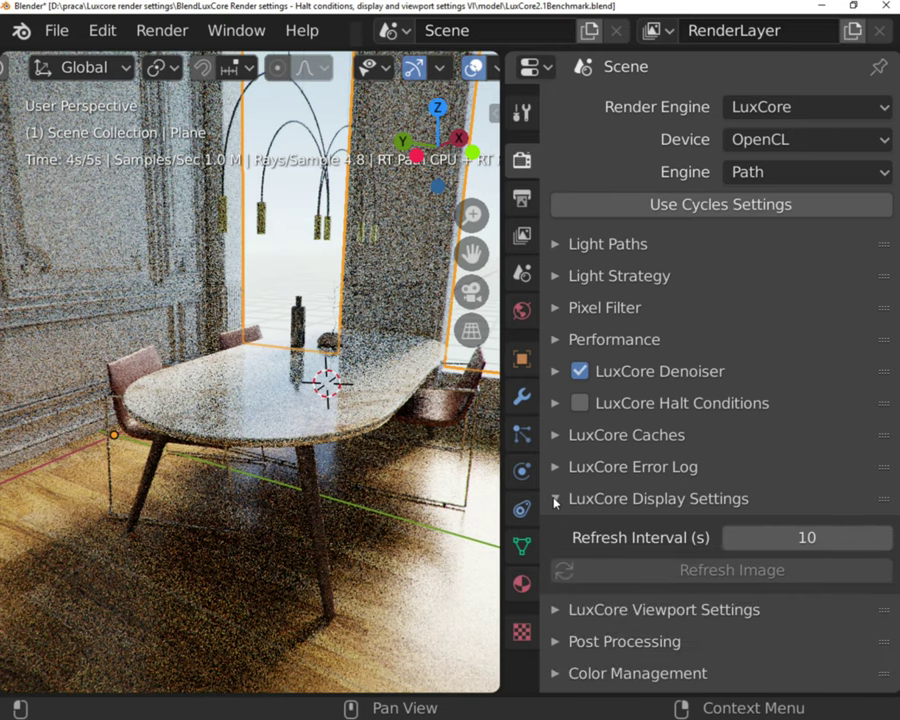
left_click(740, 538)
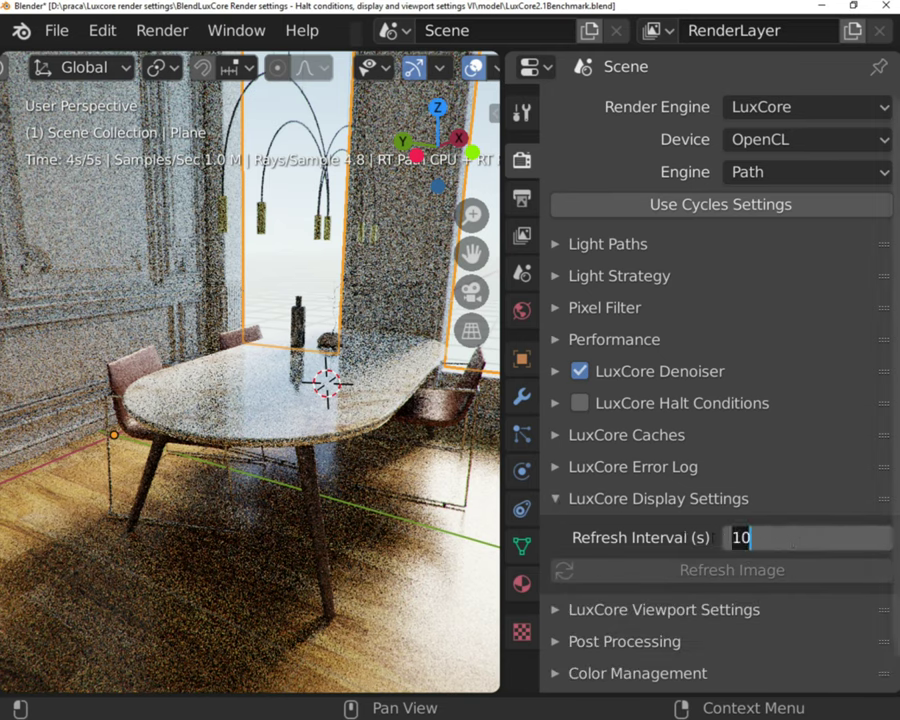
key("Return")
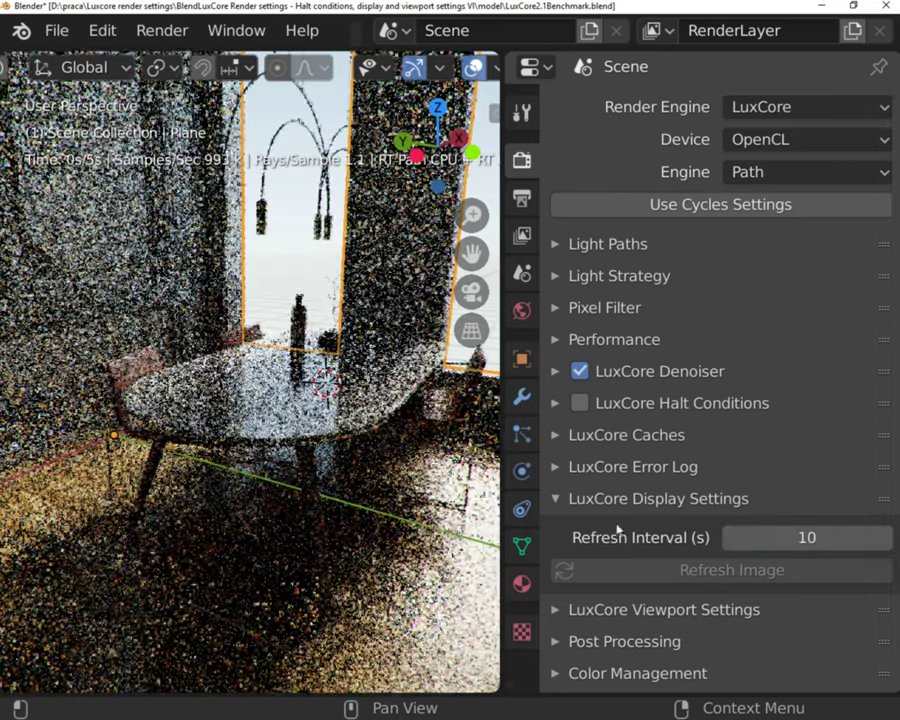
left_click(556, 499)
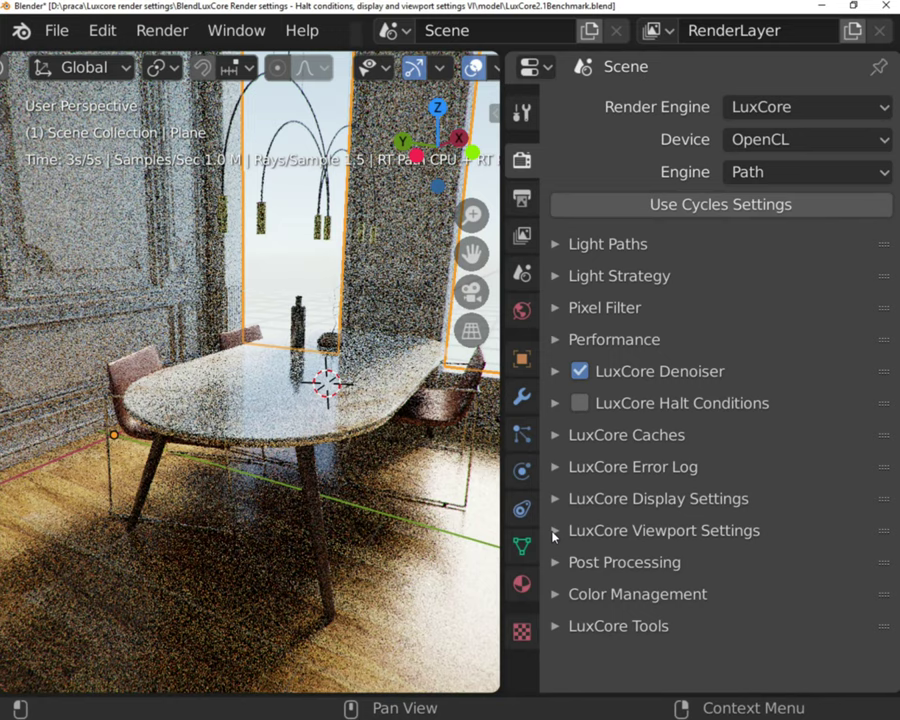
Step: Set the LuxCore viewport halt time to 10 seconds
left_click(555, 534)
scroll(612, 560, "down", 3)
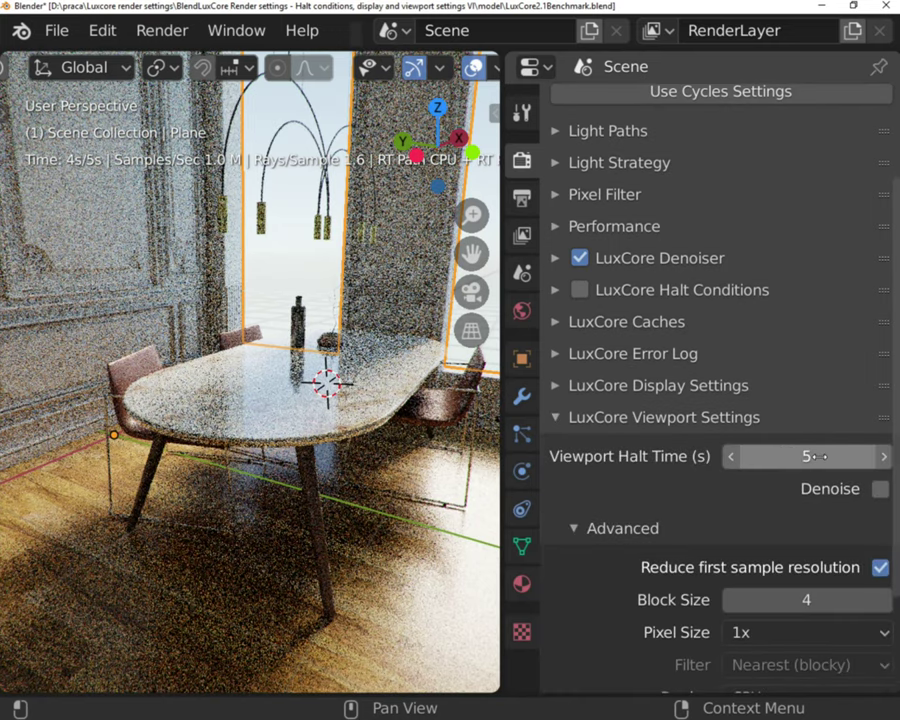
left_click(815, 456)
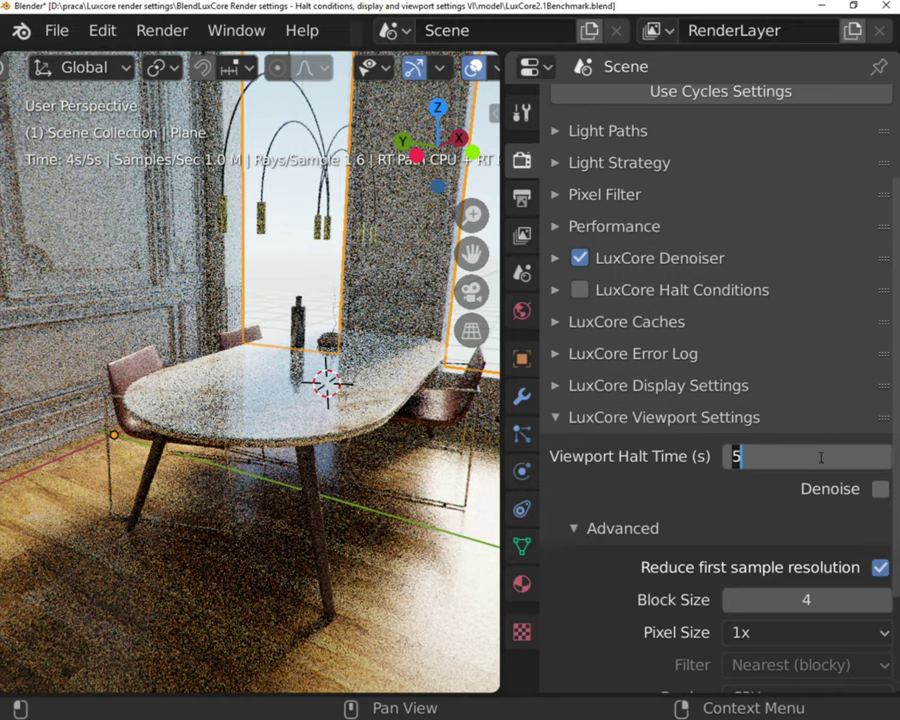
type("10")
key("Return")
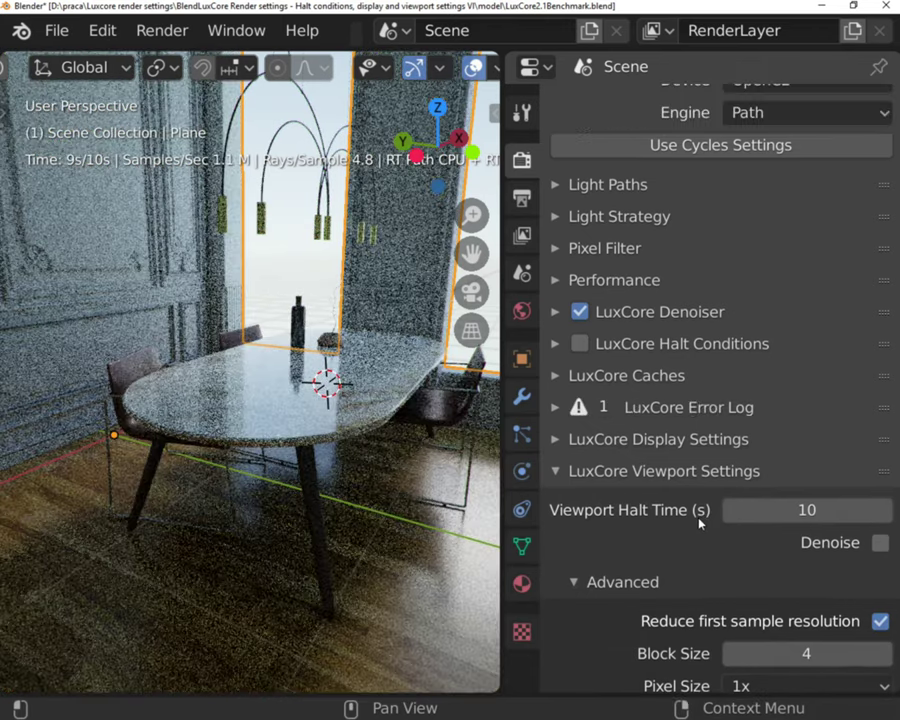
Step: Toggle reduced first-sample resolution off and back on, then enter viewport block size 32
scroll(698, 520, "down", 4)
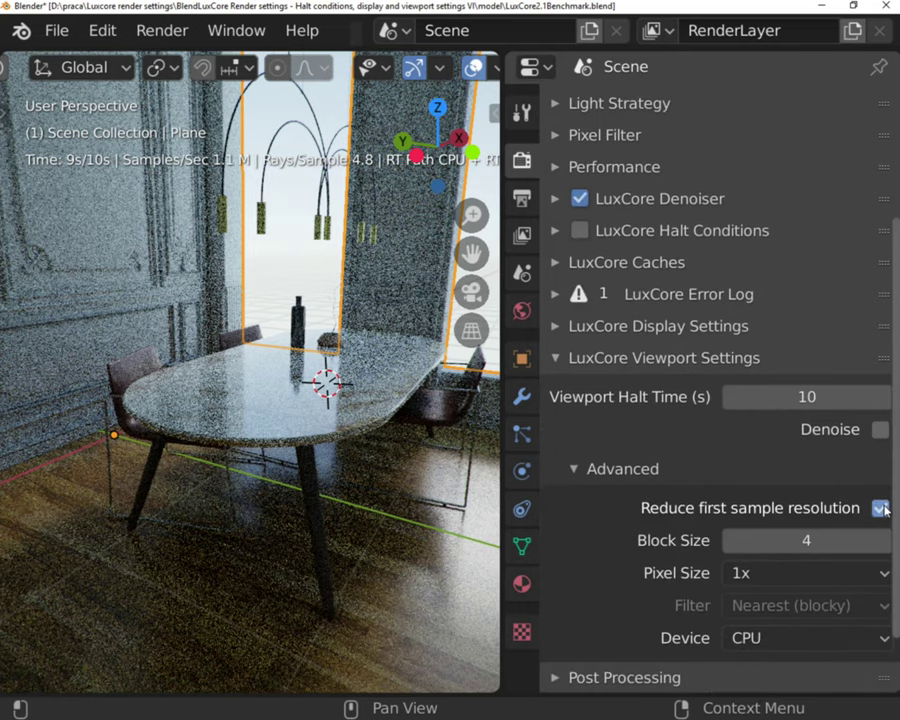
left_click(880, 508)
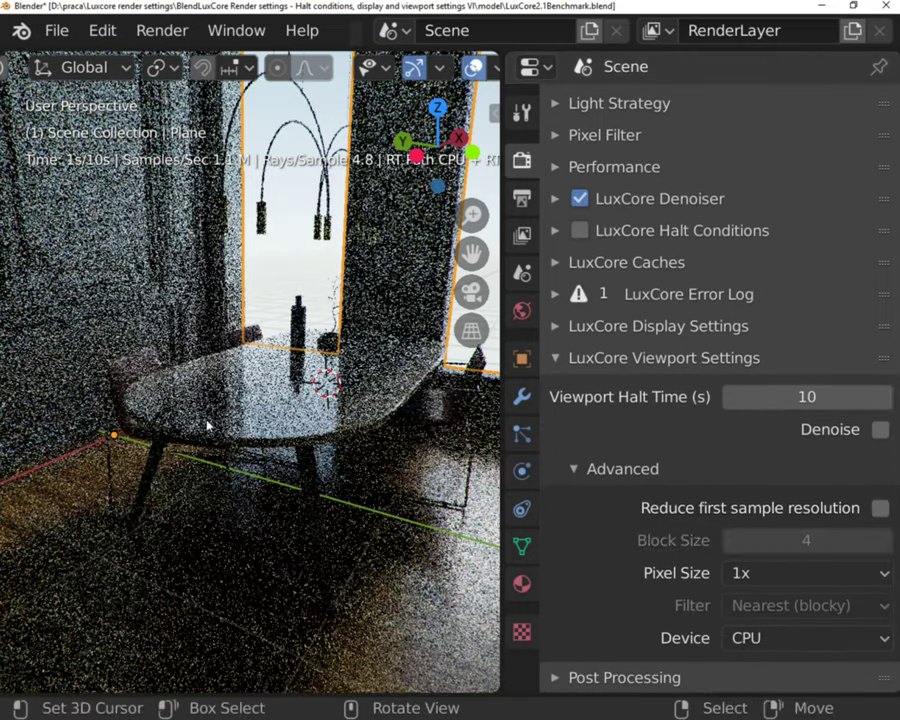
mouse_move(253, 428)
middle_mouse_down()
mouse_move(276, 428)
mouse_move(241, 428)
middle_mouse_up()
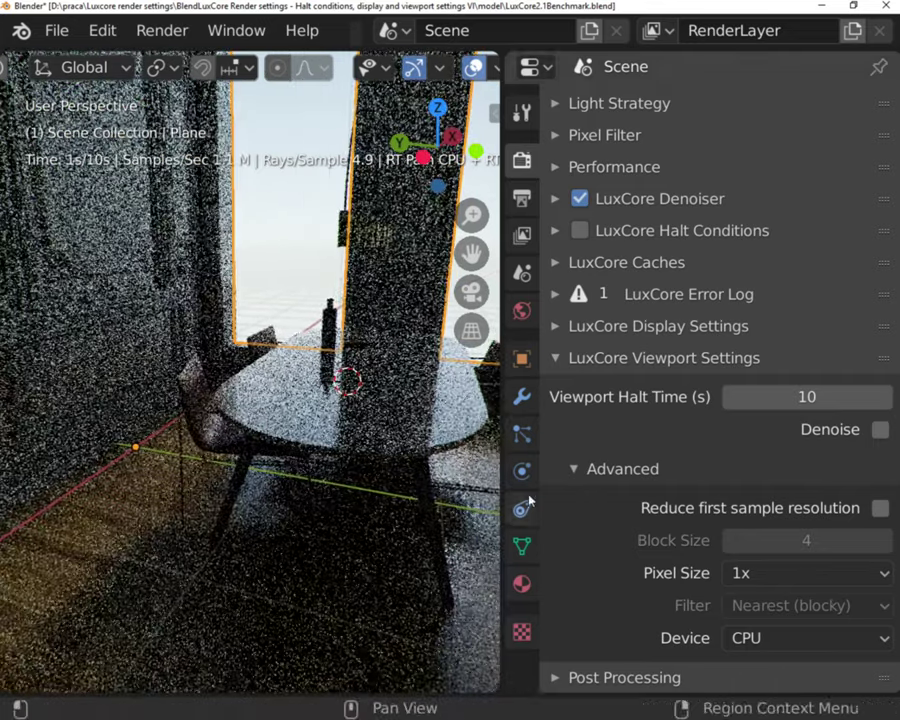
left_click(880, 508)
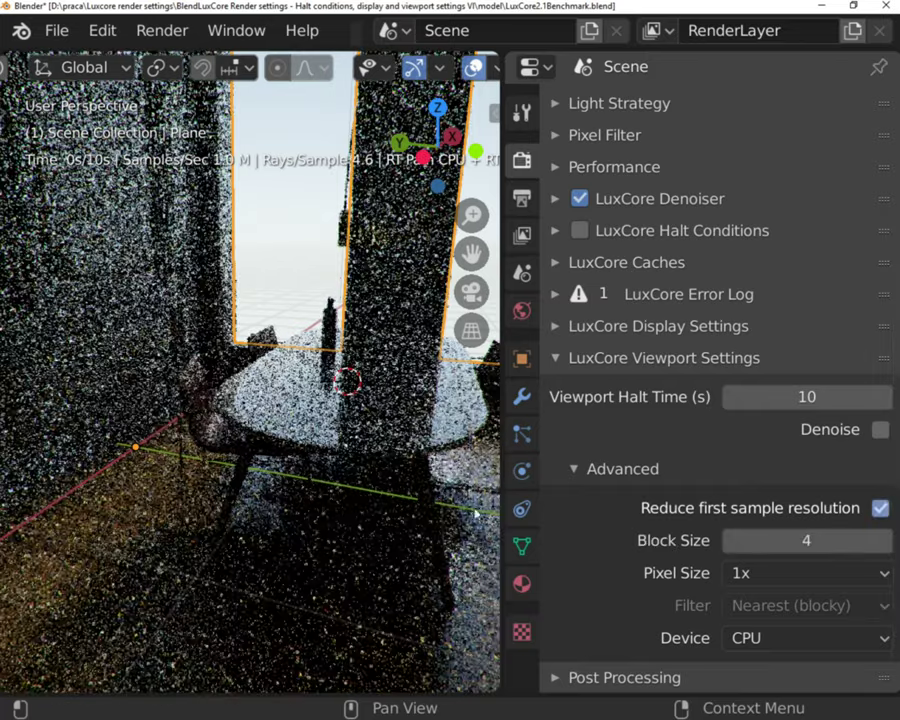
middle_click_drag(237, 472, 199, 460)
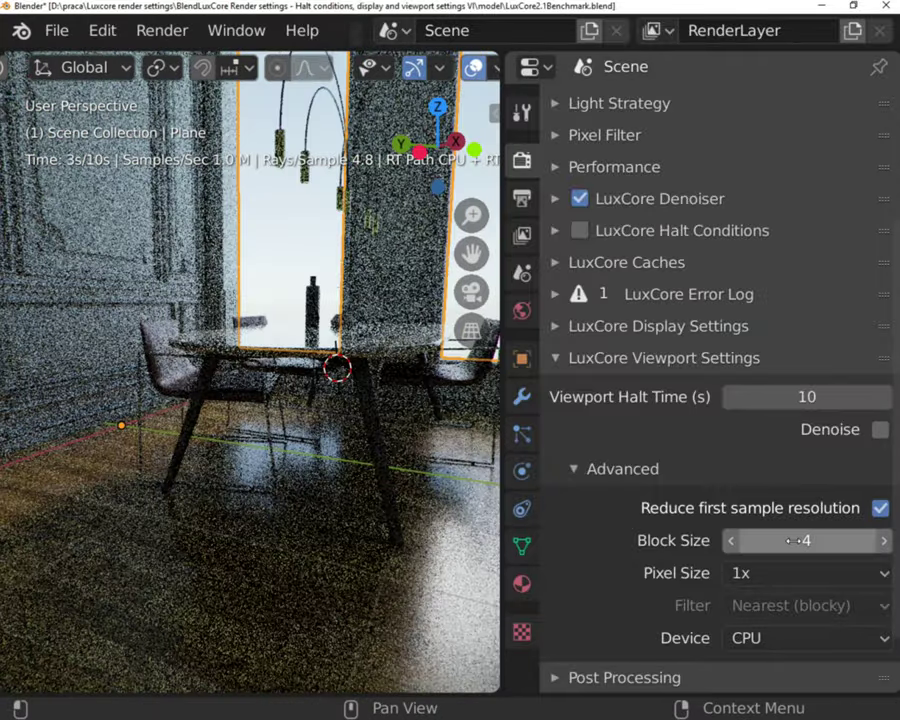
left_click(795, 541)
type("32")
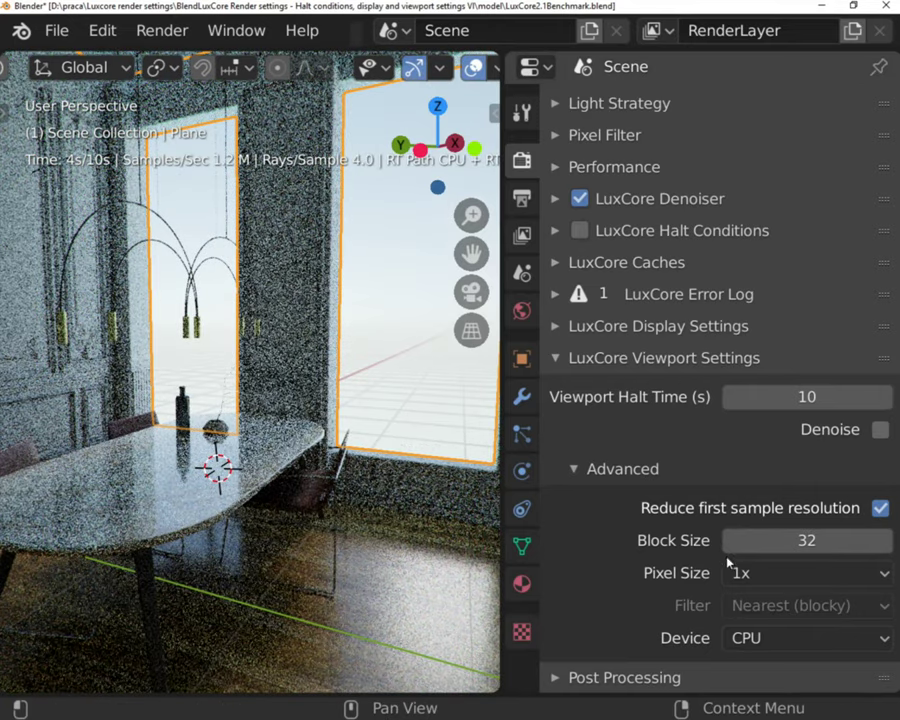
Step: Set the viewport pixel size to 4x and the block size to 8
left_click(746, 577)
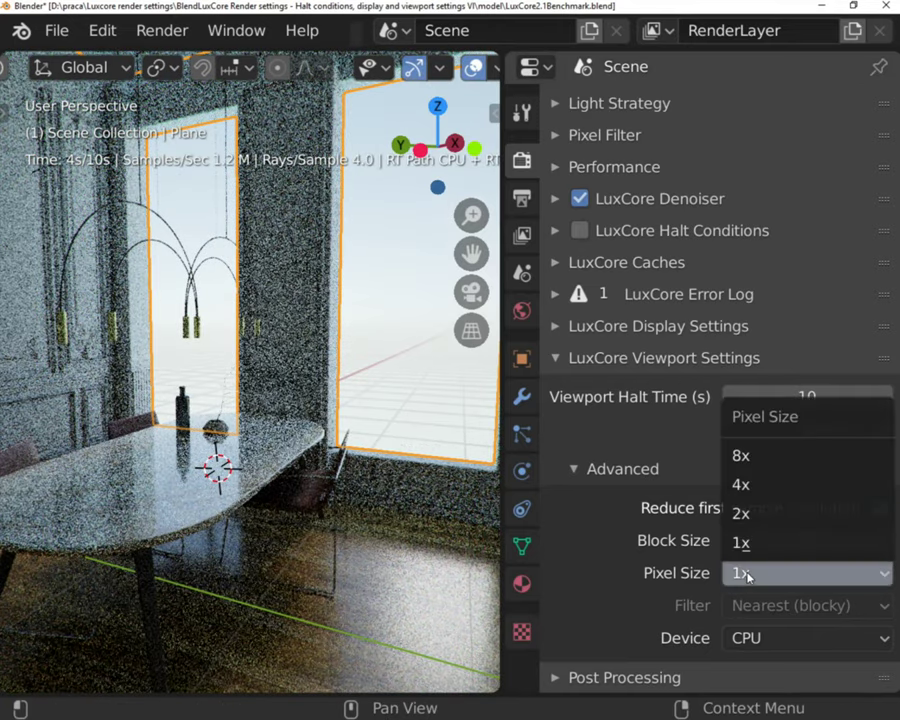
left_click(760, 484)
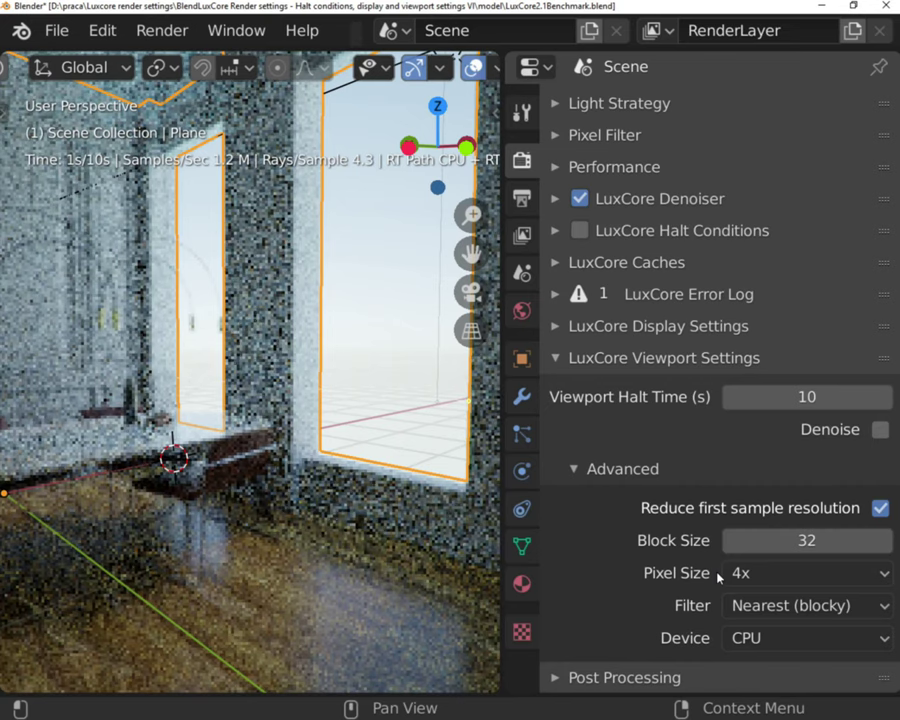
left_click(806, 541)
type("8")
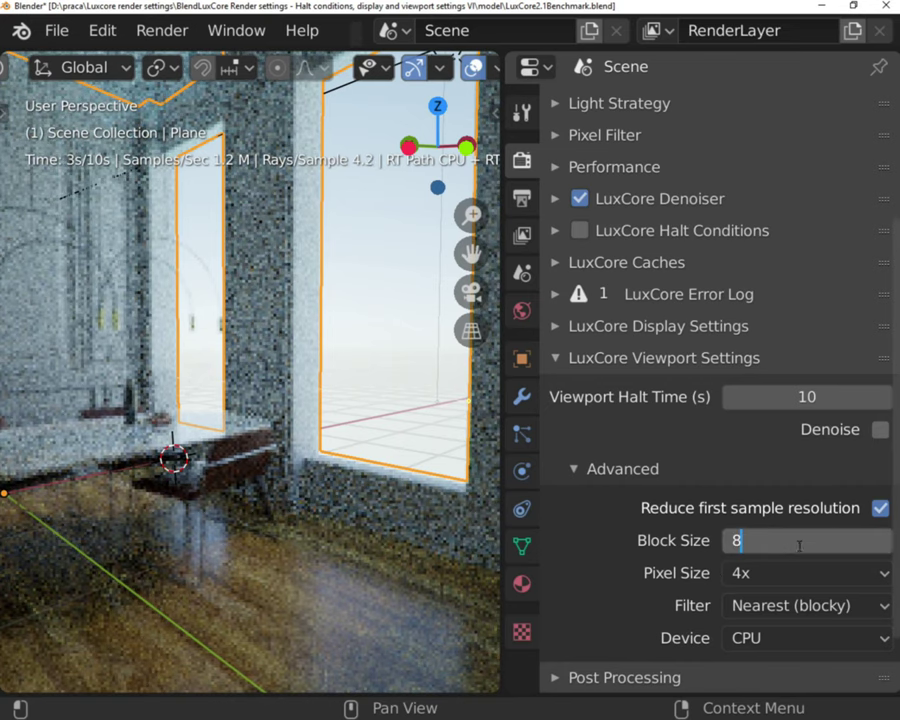
key("Return")
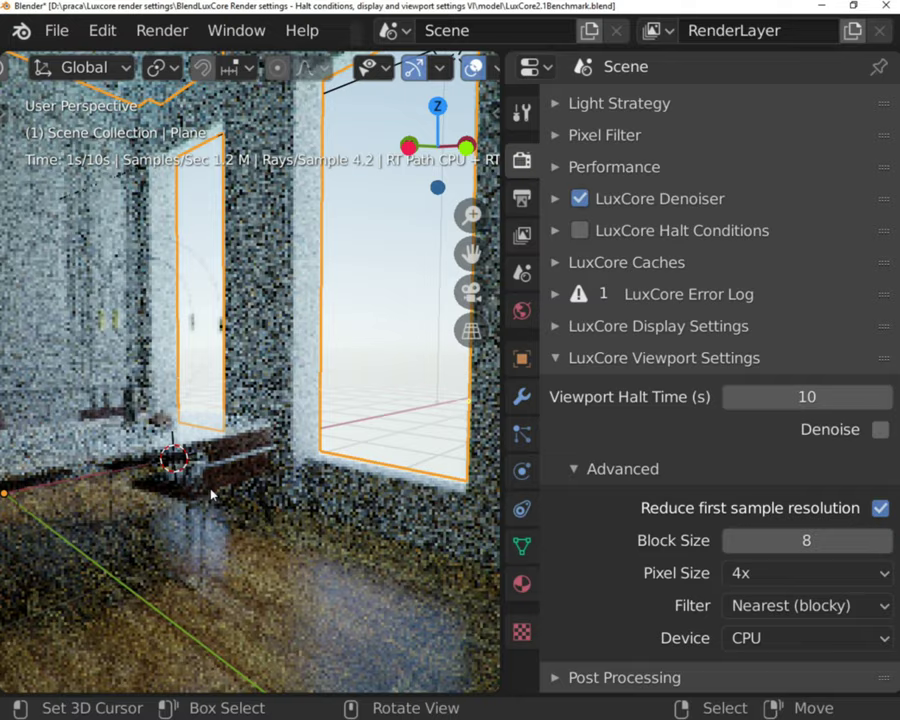
middle_click_drag(211, 492, 300, 488)
middle_click_drag(273, 565, 216, 453)
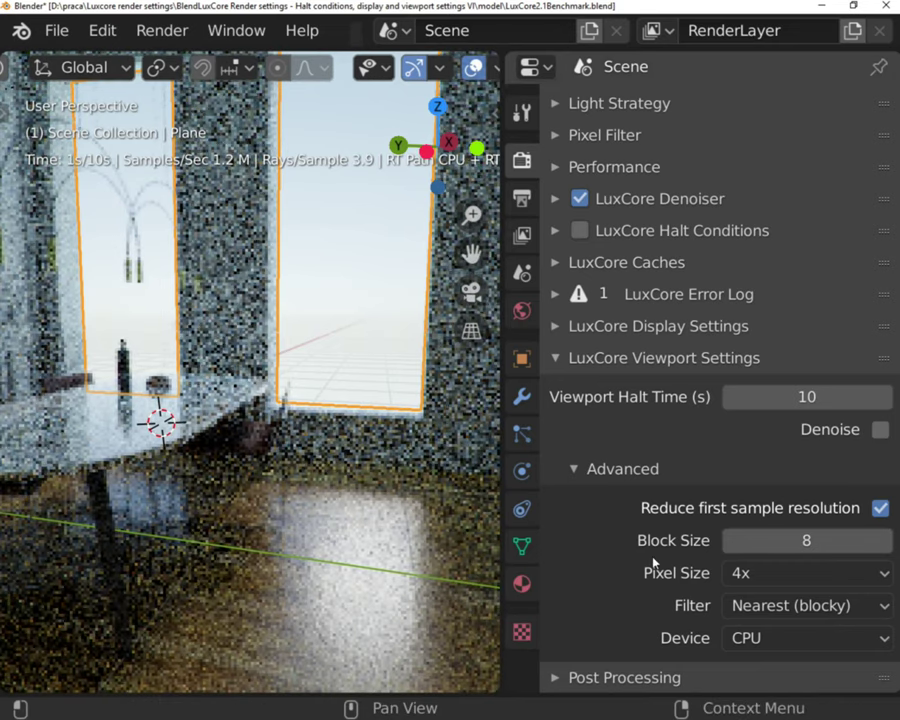
Step: Set the viewport filter to Linear (smooth) and keep the device on CPU
left_click(739, 605)
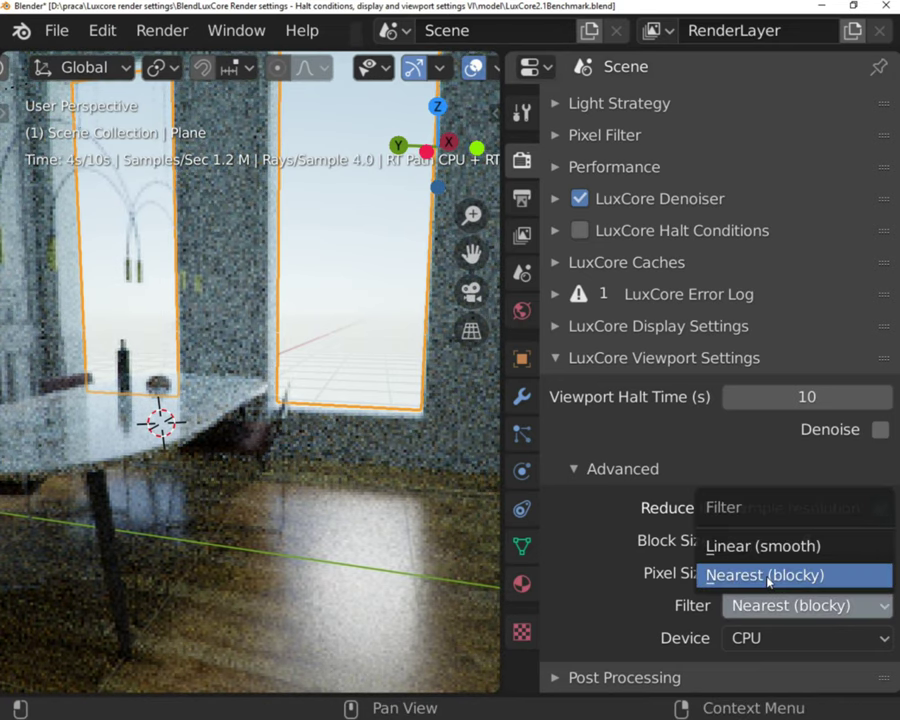
left_click(786, 546)
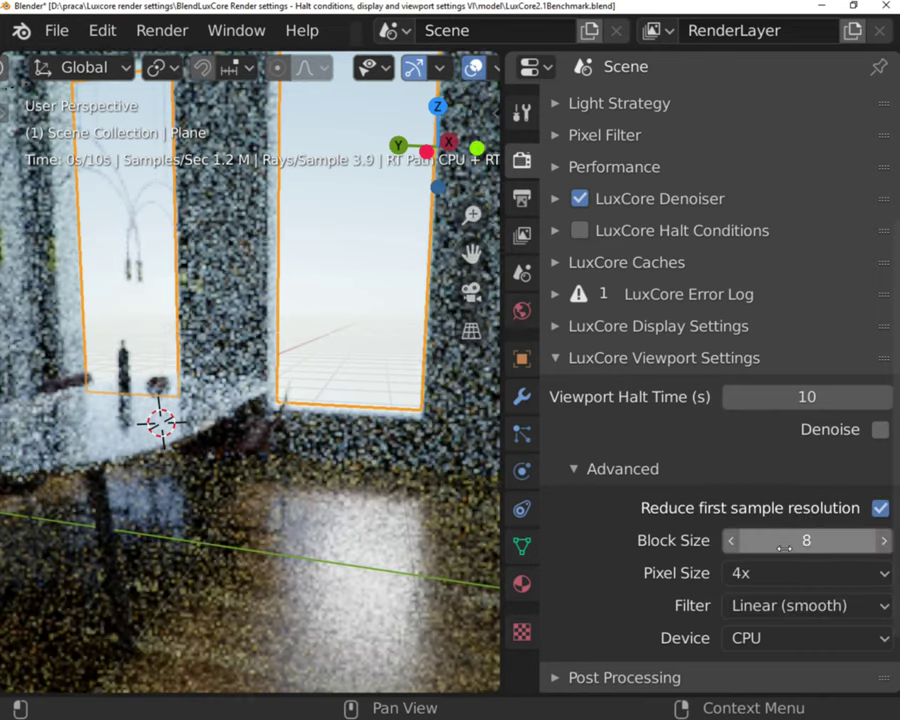
left_click(744, 641)
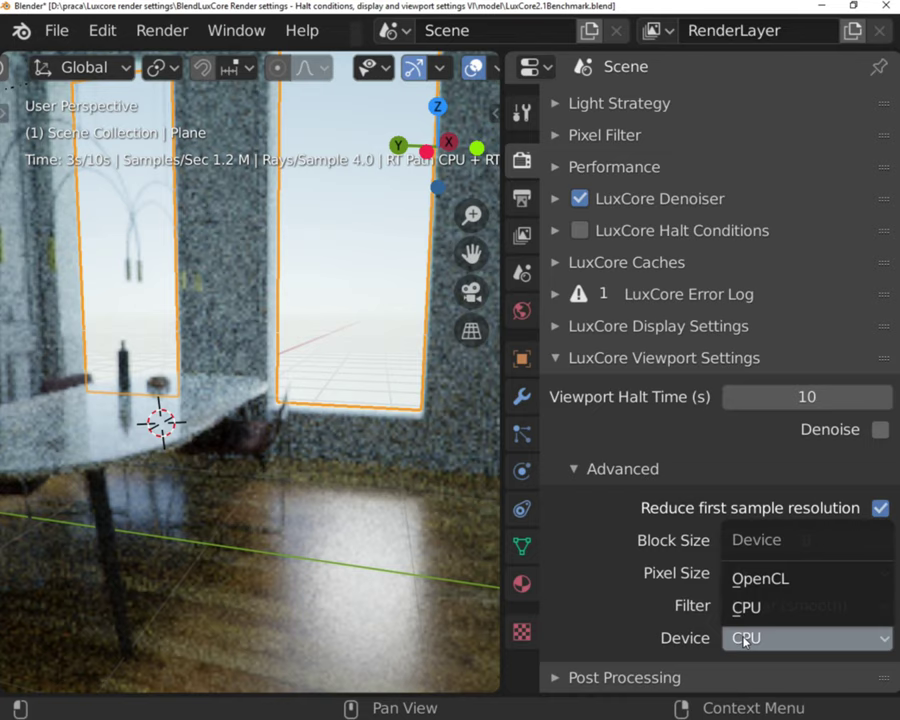
left_click(755, 610)
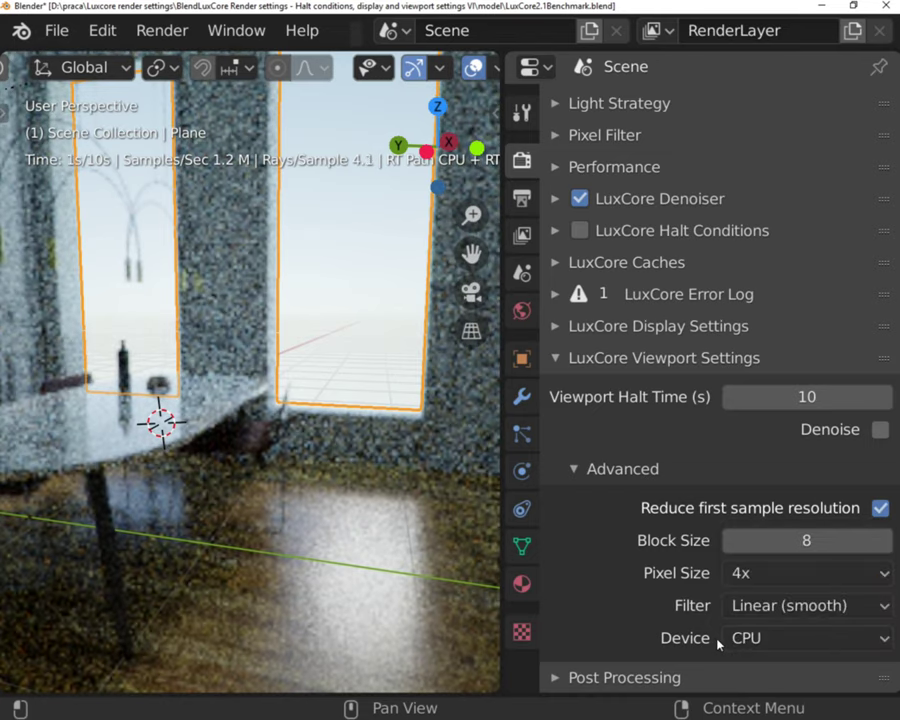
Step: Change the LuxCore render engine from Path to Bidir
scroll(671, 538, "up", 5)
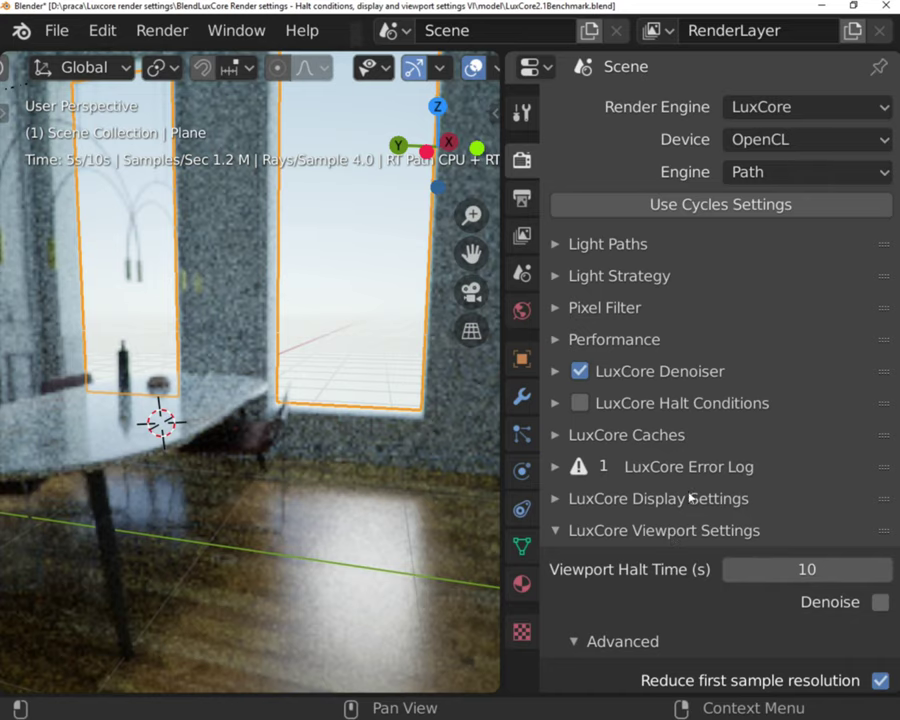
left_click(769, 172)
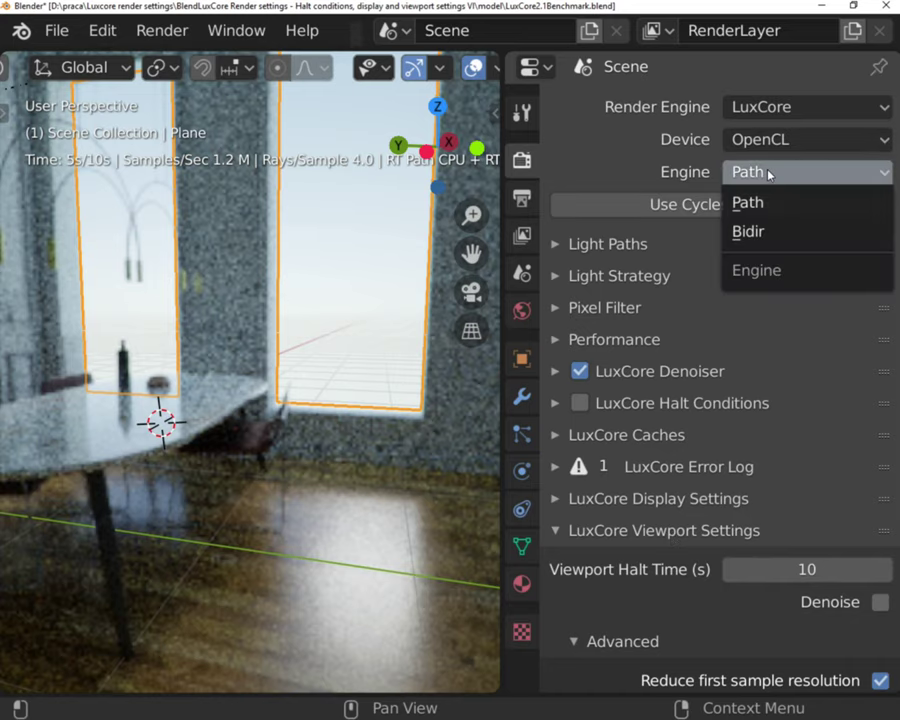
left_click(770, 232)
scroll(709, 333, "down", 6)
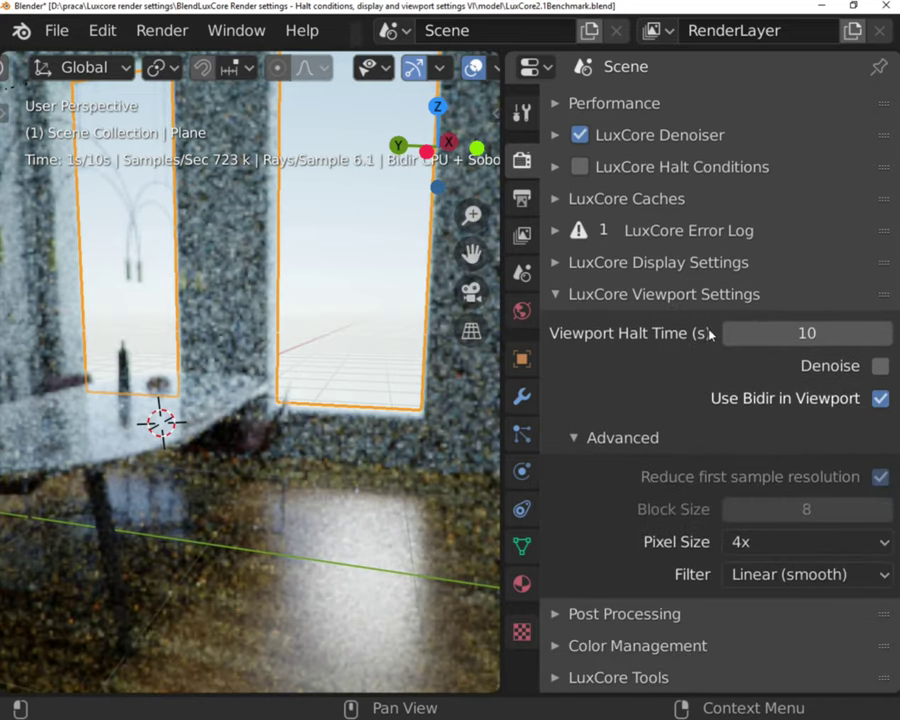
Step: Turn off Bidir for the viewport, then read the error log's Fresnel node warning and collapse it
left_click(881, 399)
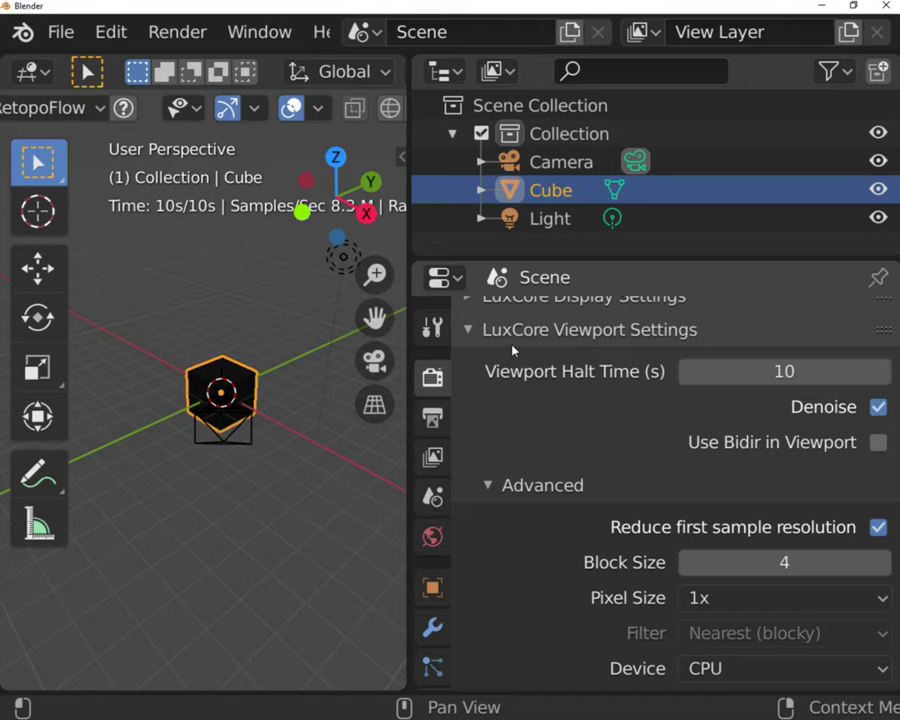
left_click(469, 331)
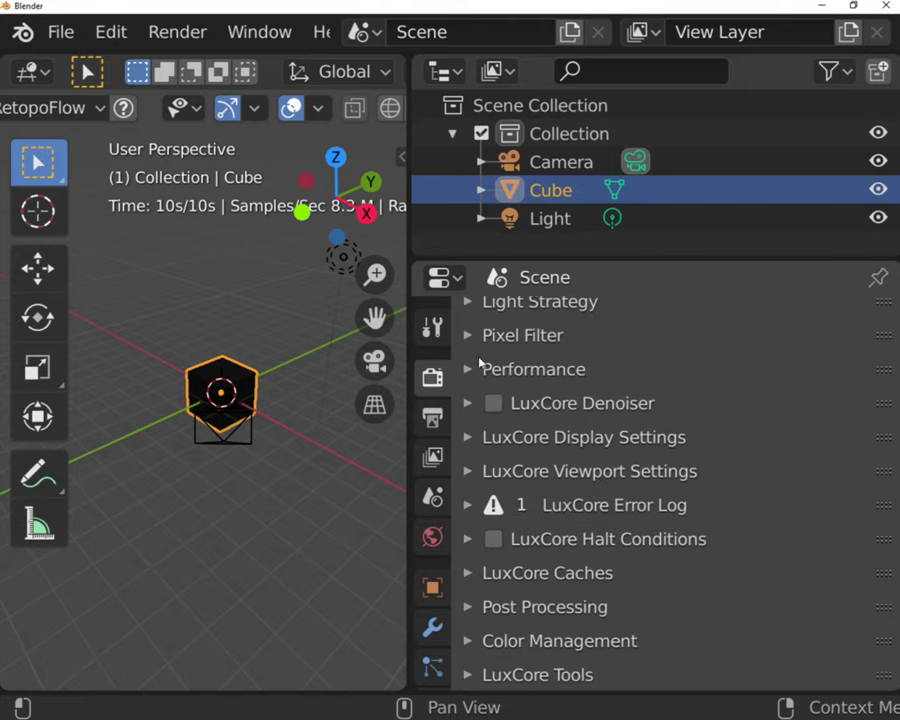
left_click(468, 506)
scroll(506, 520, "down", 3)
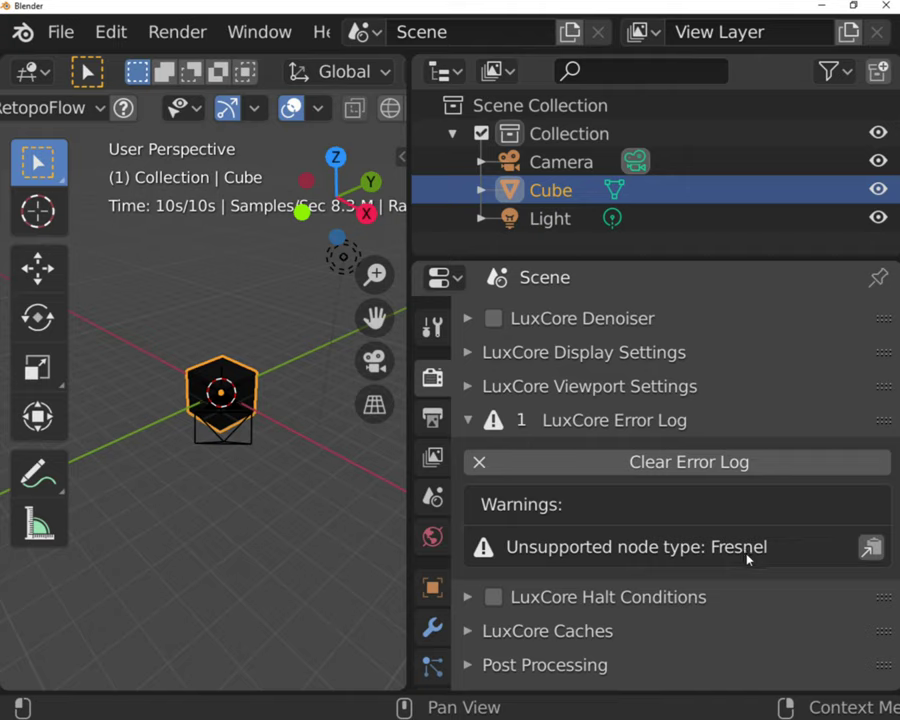
left_click(469, 420)
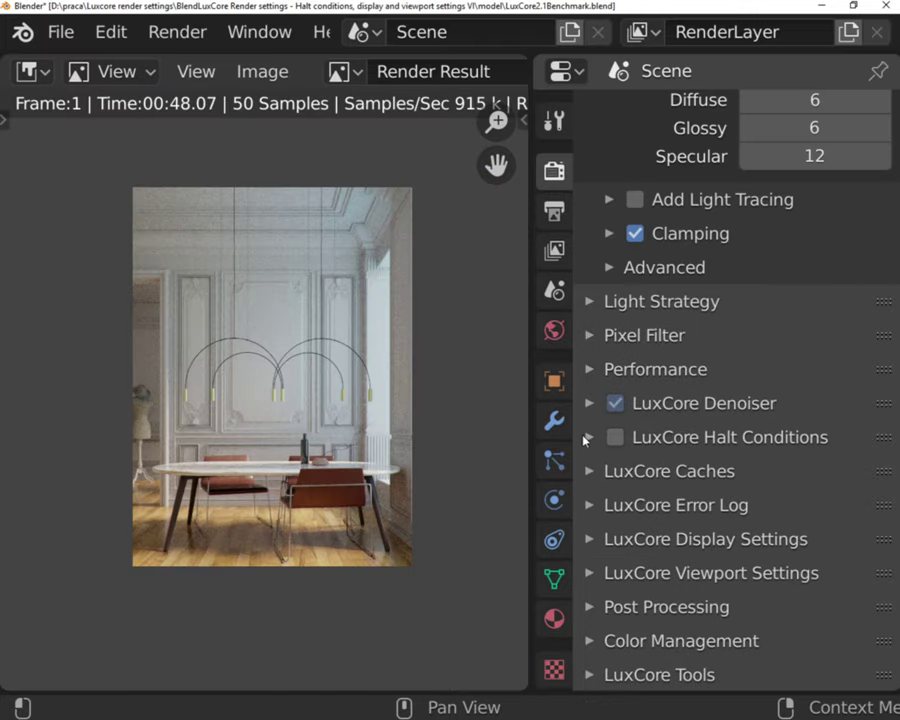
Step: Enable and expand Halt Conditions, try Use Time and Use Samples, then untick both
left_click(591, 440)
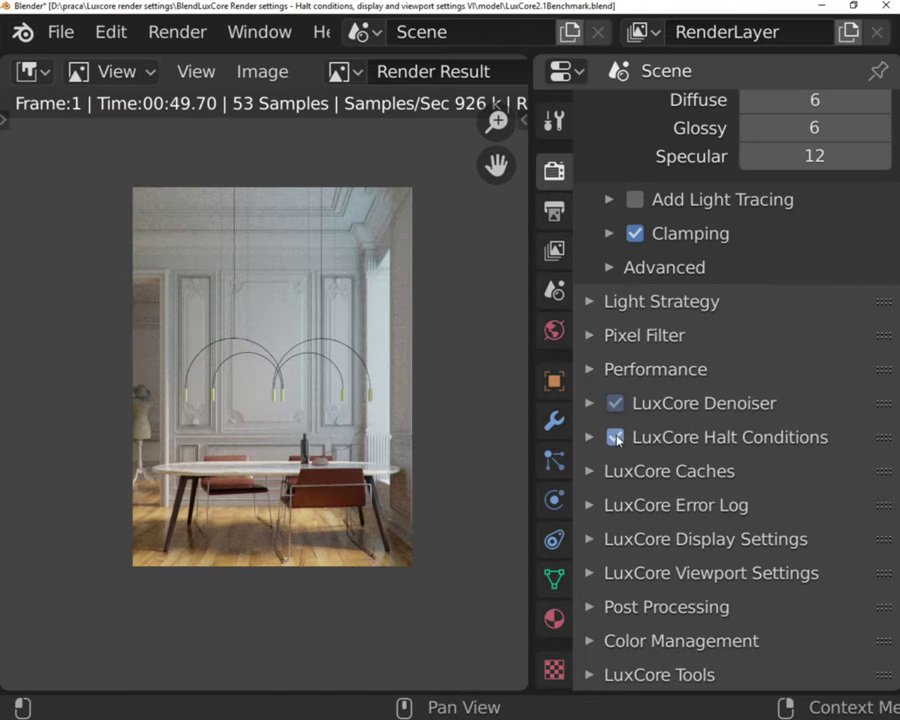
left_click(590, 440)
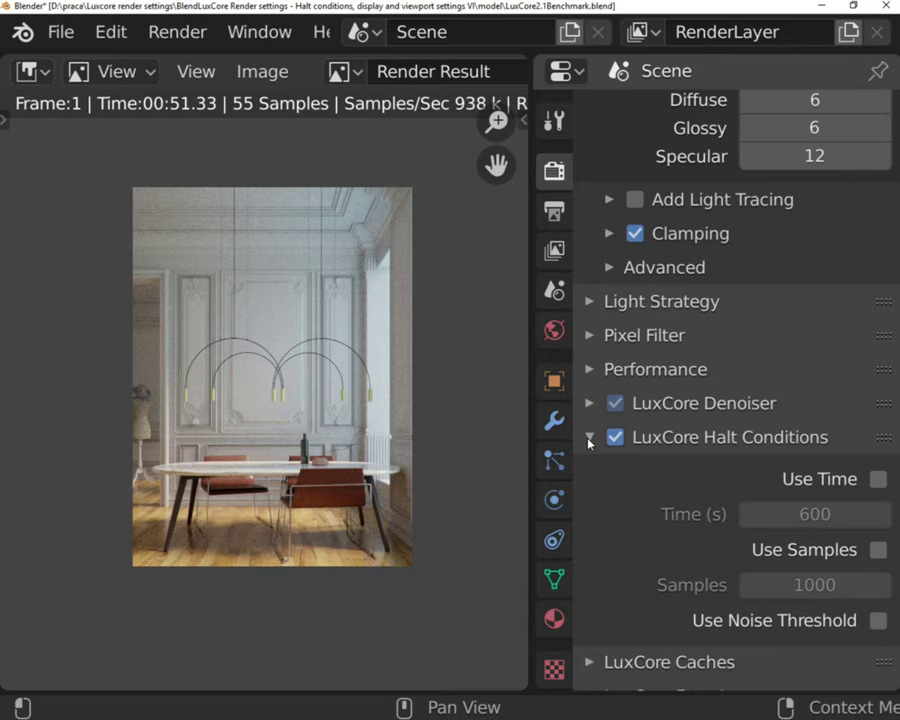
left_click(878, 480)
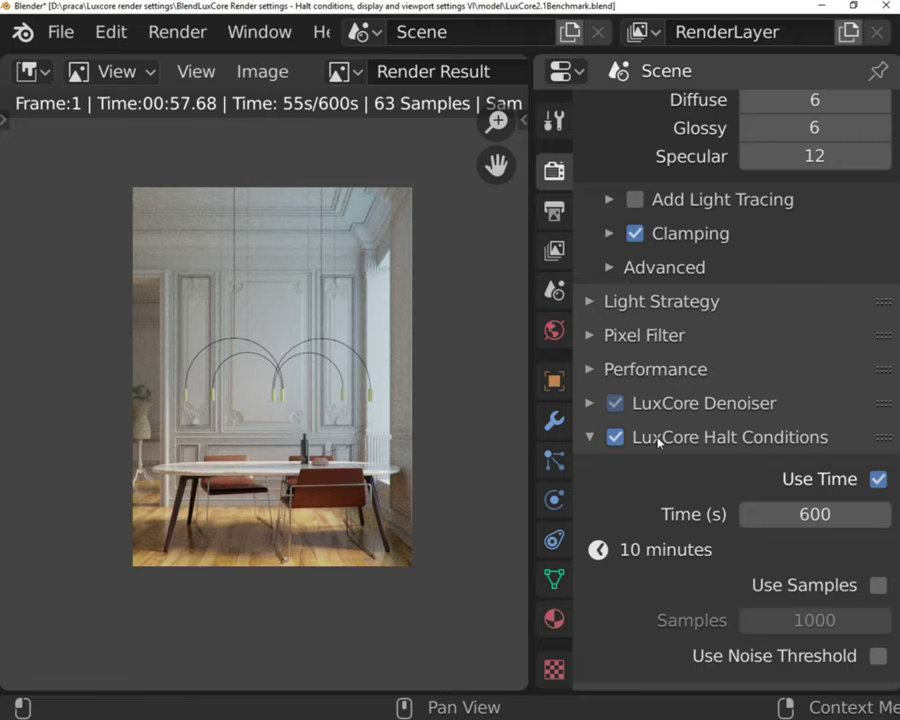
left_click(878, 586)
scroll(888, 538, "down", 2)
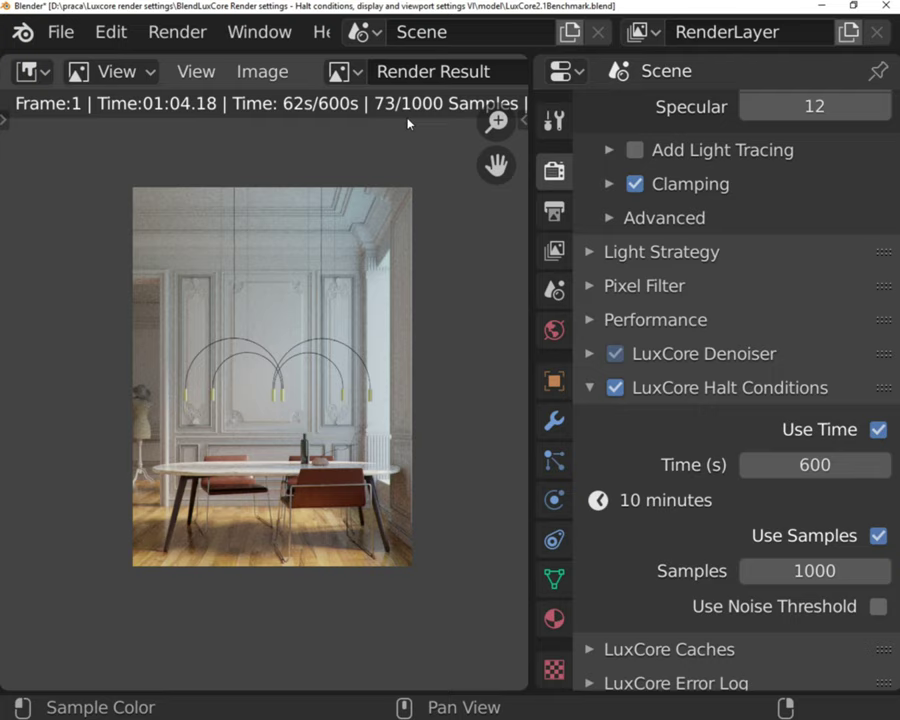
left_click(877, 430)
left_click(878, 498)
scroll(878, 498, "down", 2)
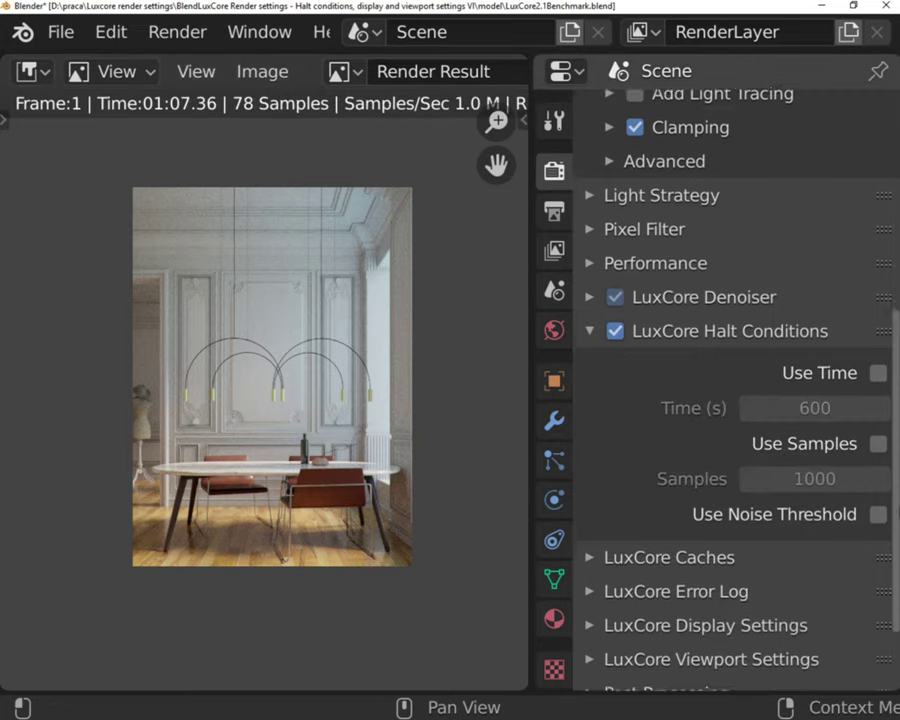
scroll(878, 490, "down", 1)
left_click(878, 477)
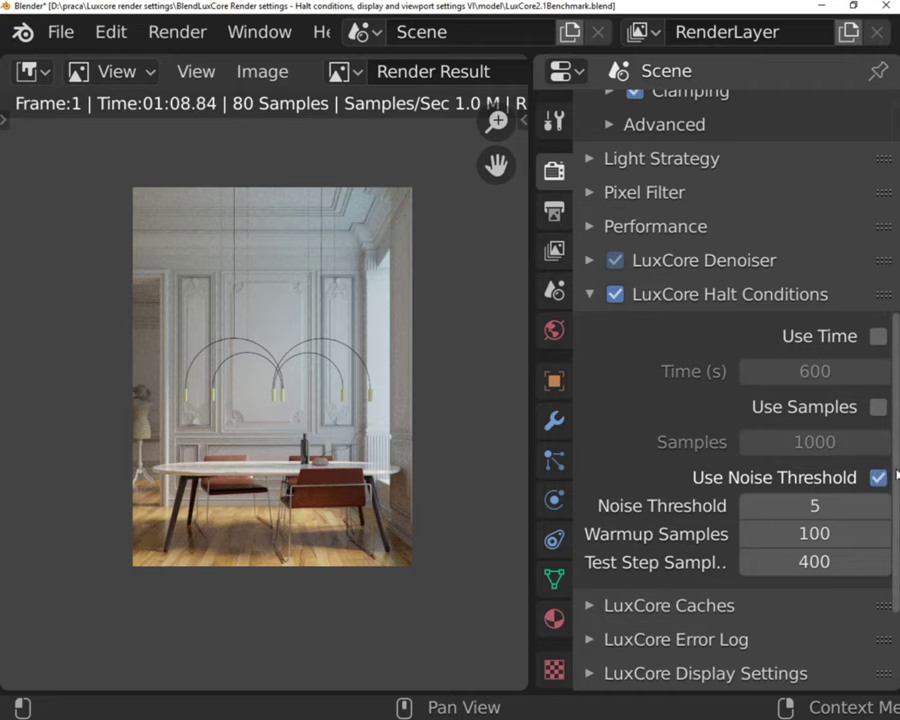
scroll(895, 477, "down", 4)
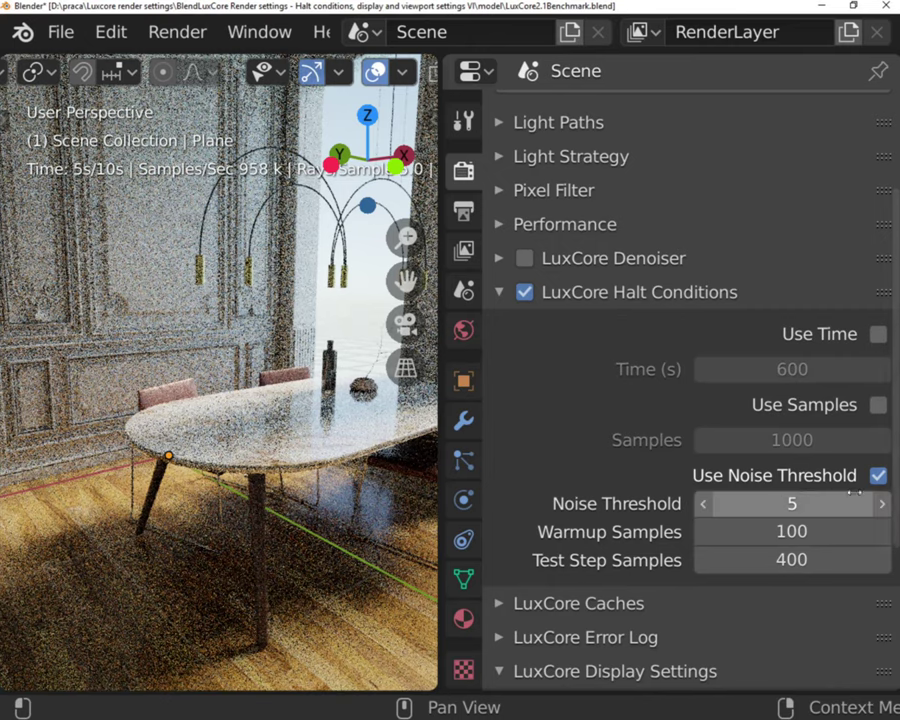
scroll(690, 400, "up", 3)
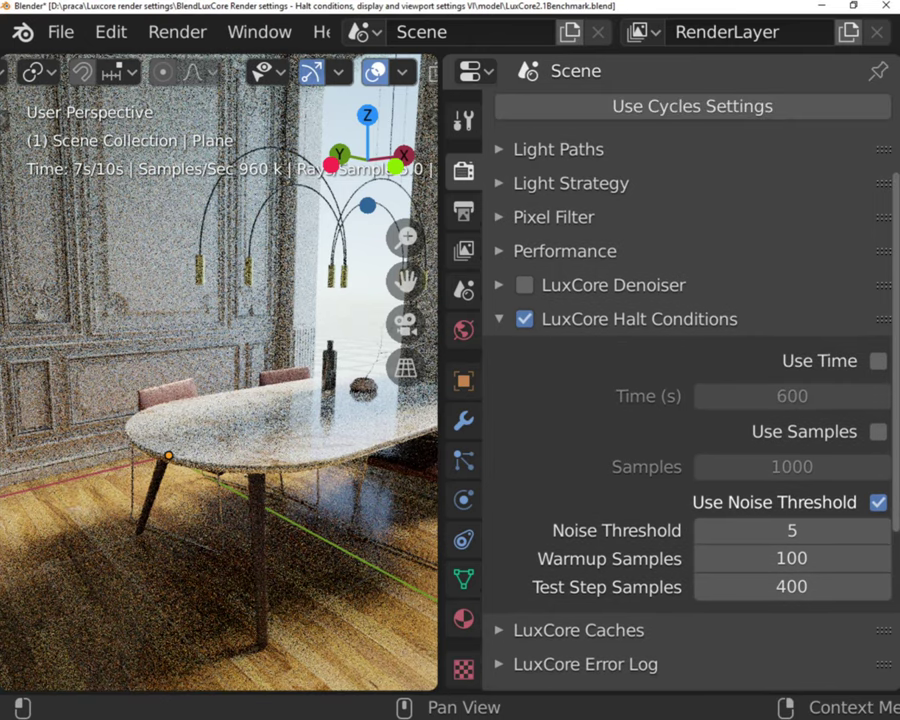
scroll(690, 400, "up", 2)
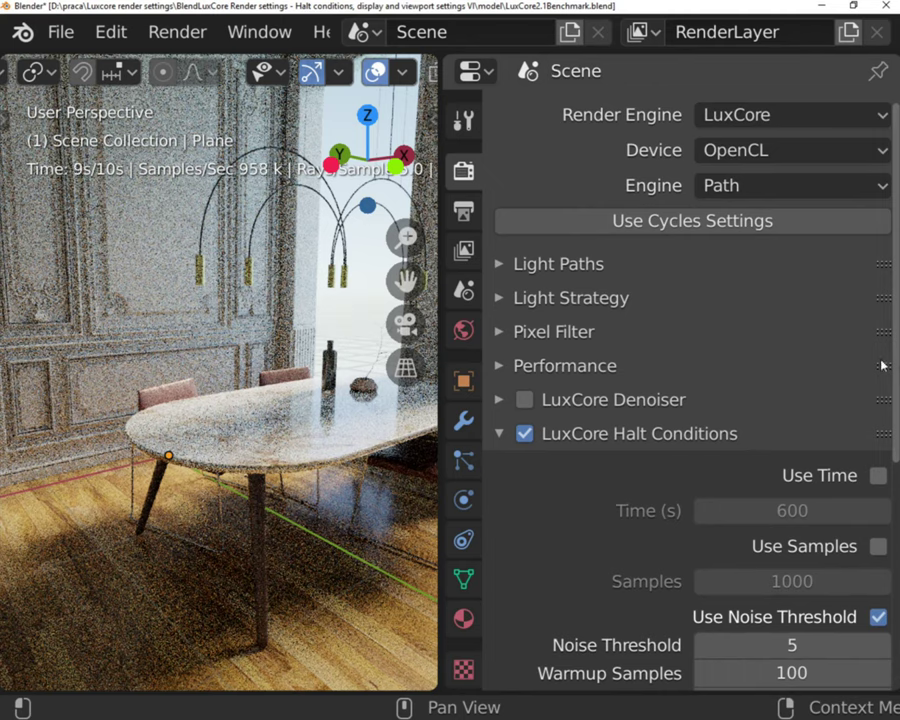
left_click(499, 266)
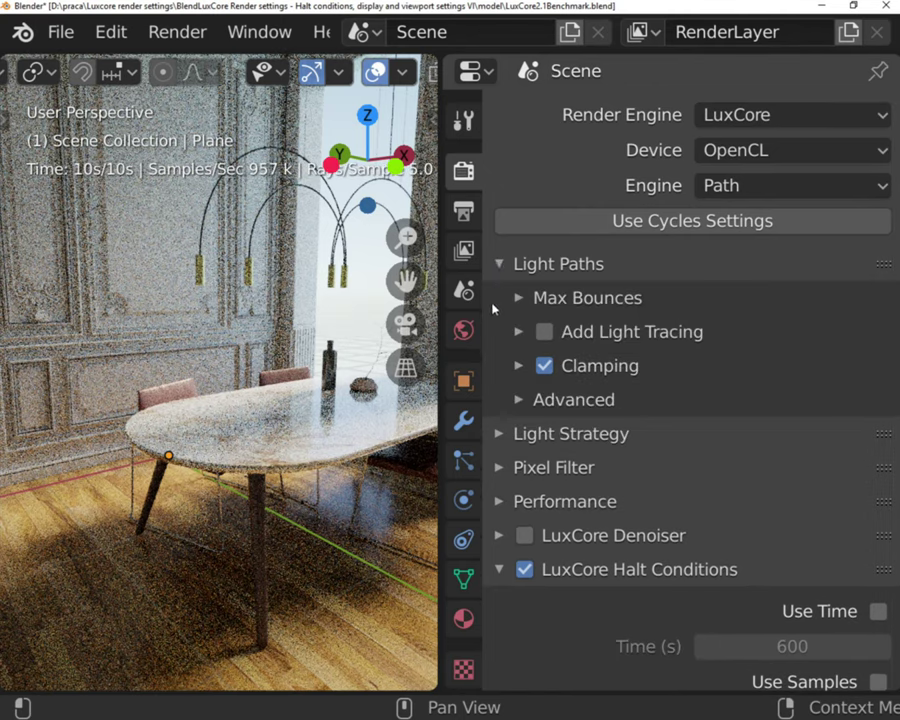
left_click(520, 400)
scroll(533, 435, "down", 3)
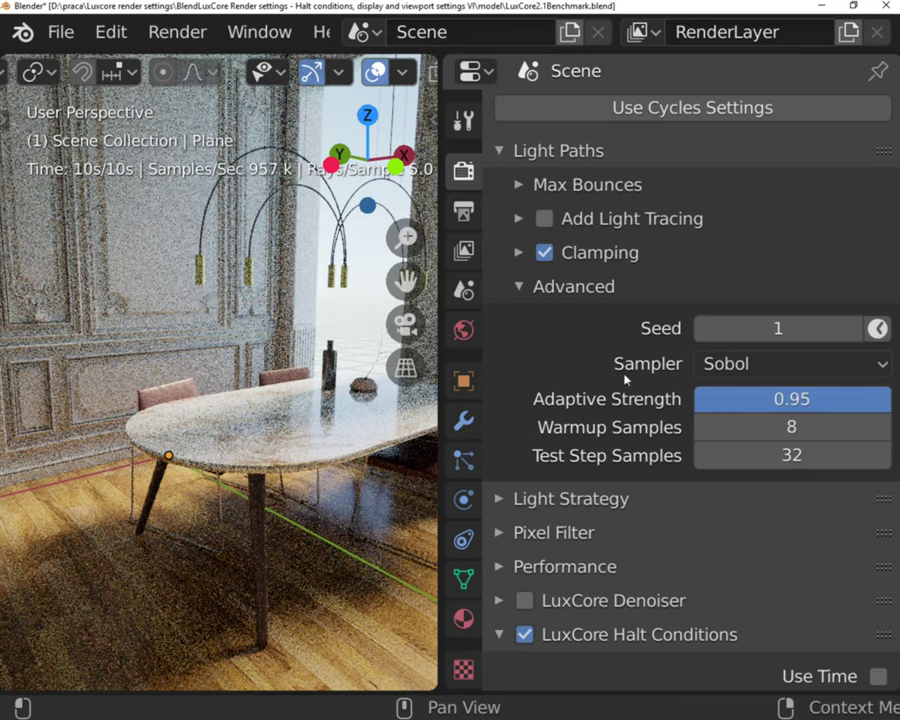
left_click(518, 287)
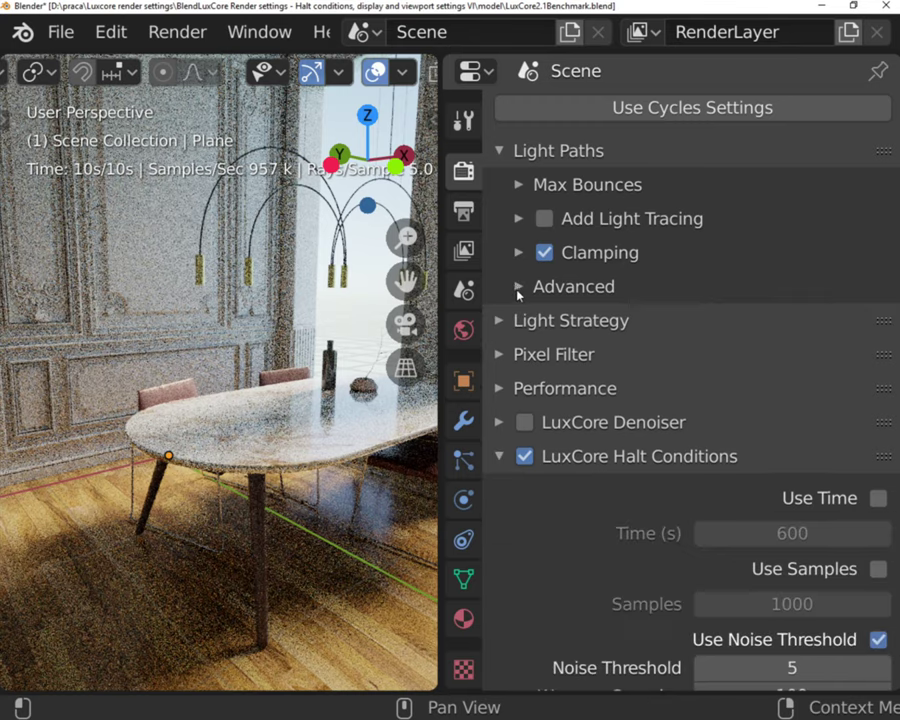
left_click(499, 155)
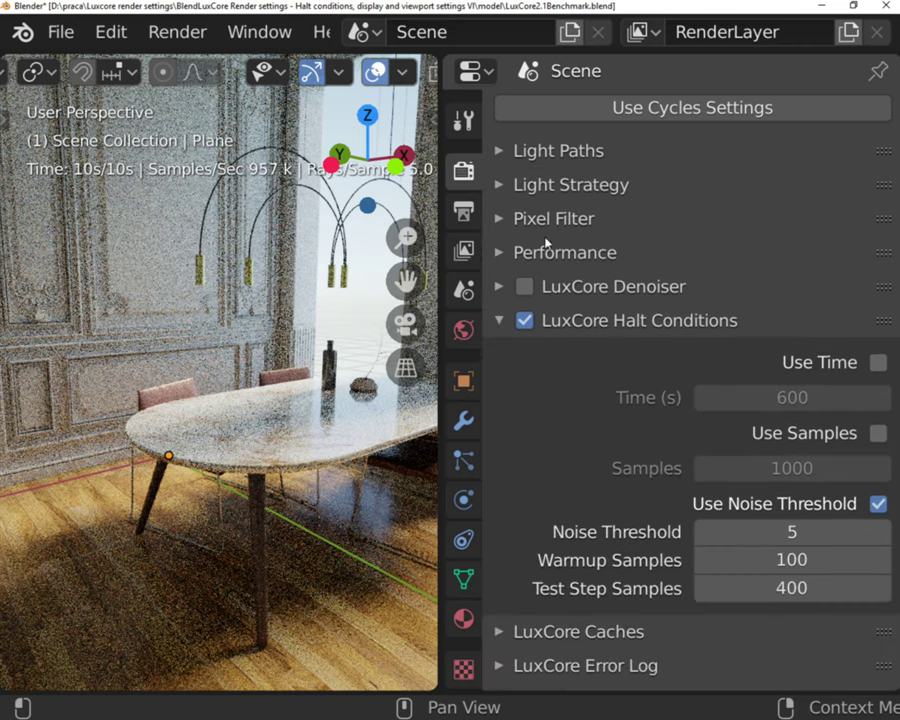
scroll(607, 370, "down", 2)
Step: Enter Noise Threshold 20, Warmup Samples 50 and Test Step Samples 50 in Halt Conditions
scroll(607, 371, "down", 1)
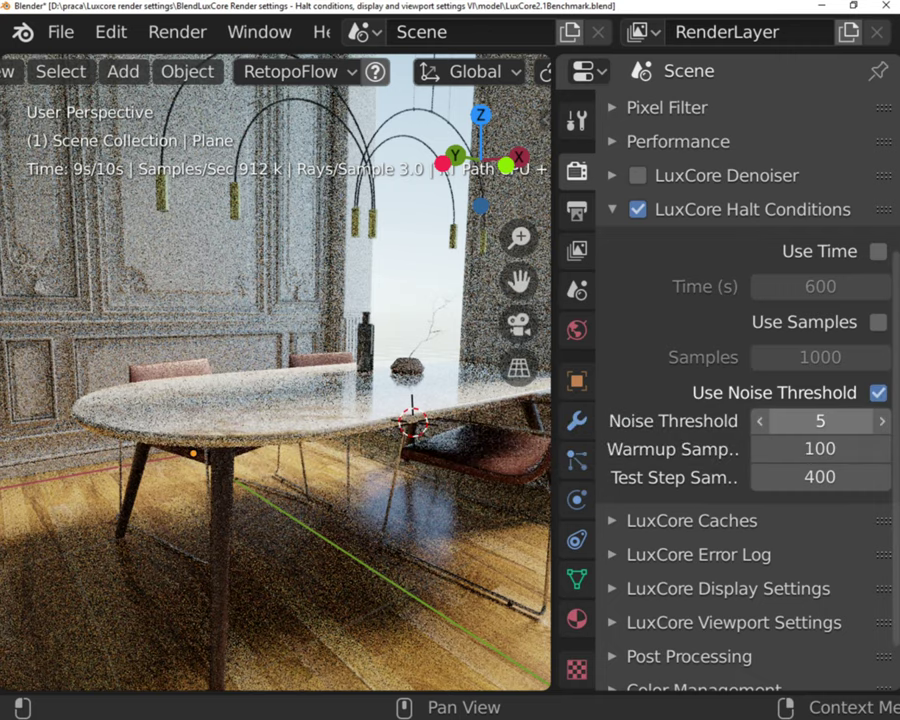
left_click(832, 426)
type("20")
key("Return")
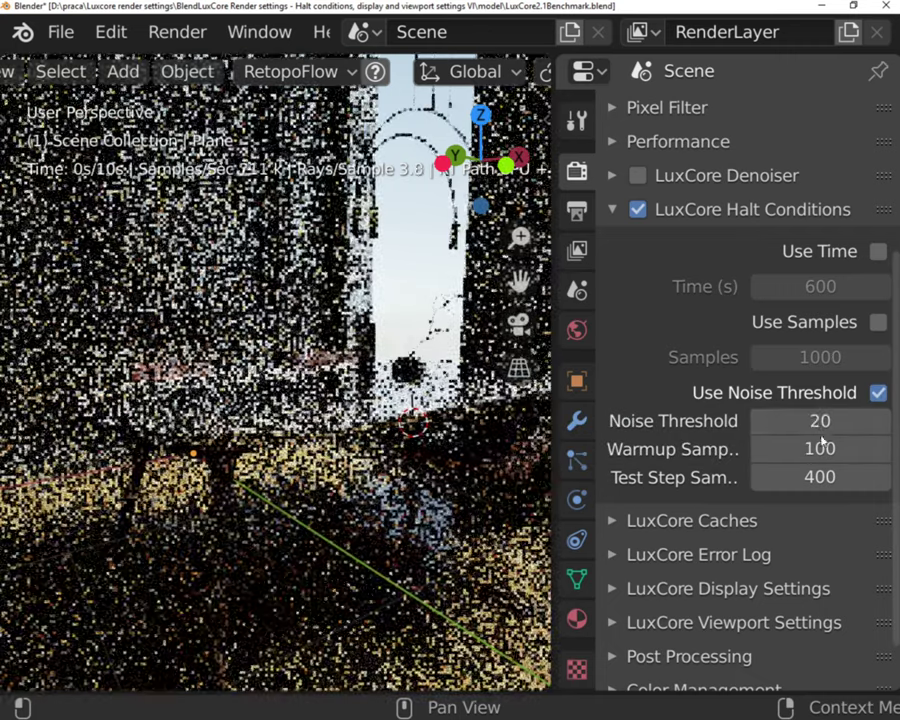
left_click(826, 447)
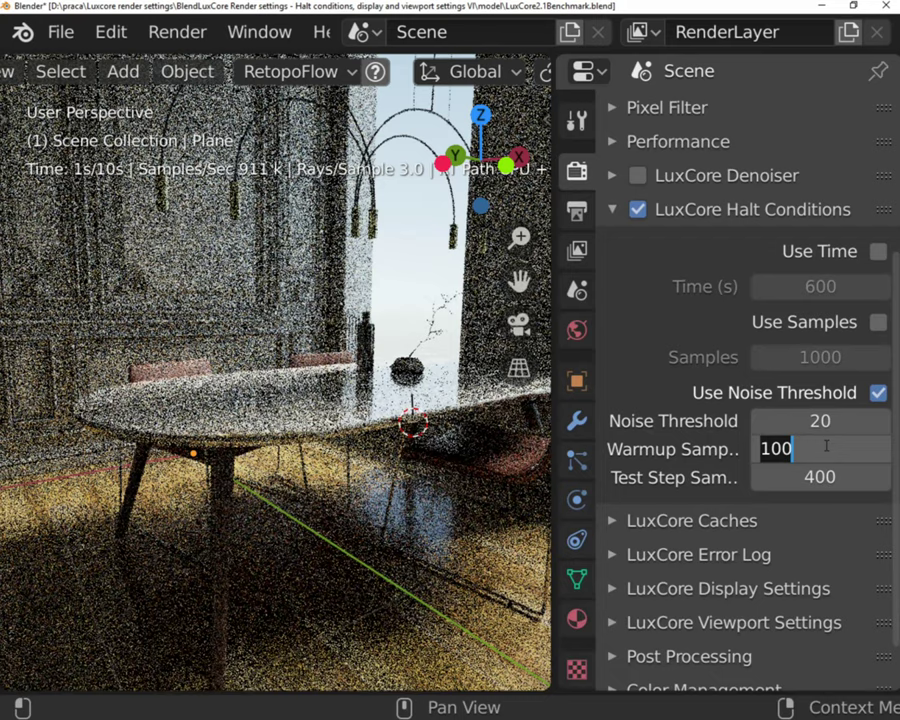
type("50")
key("Return")
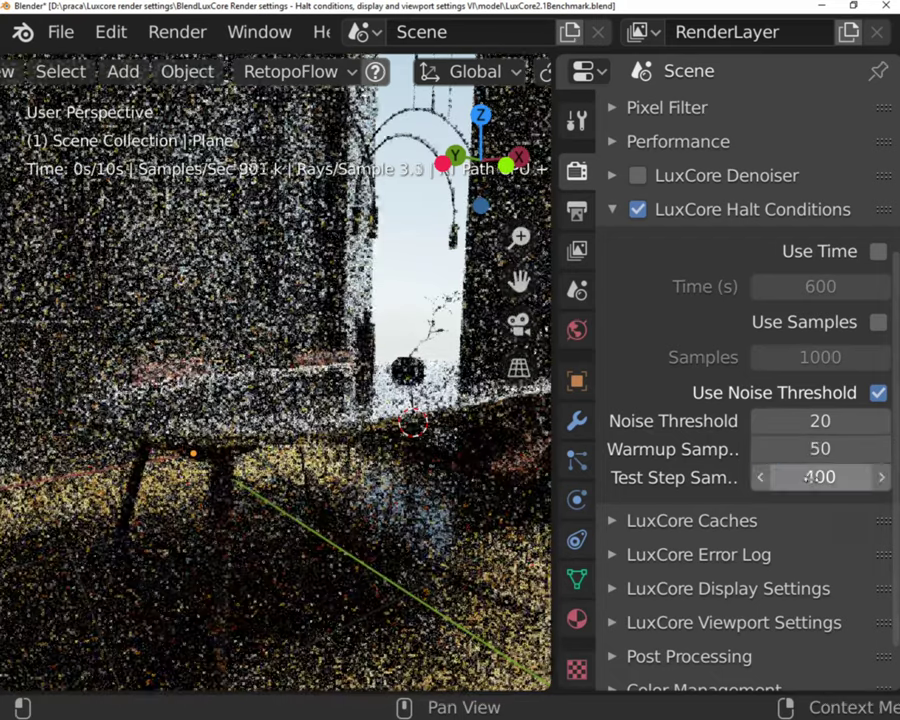
left_click(818, 477)
type("50")
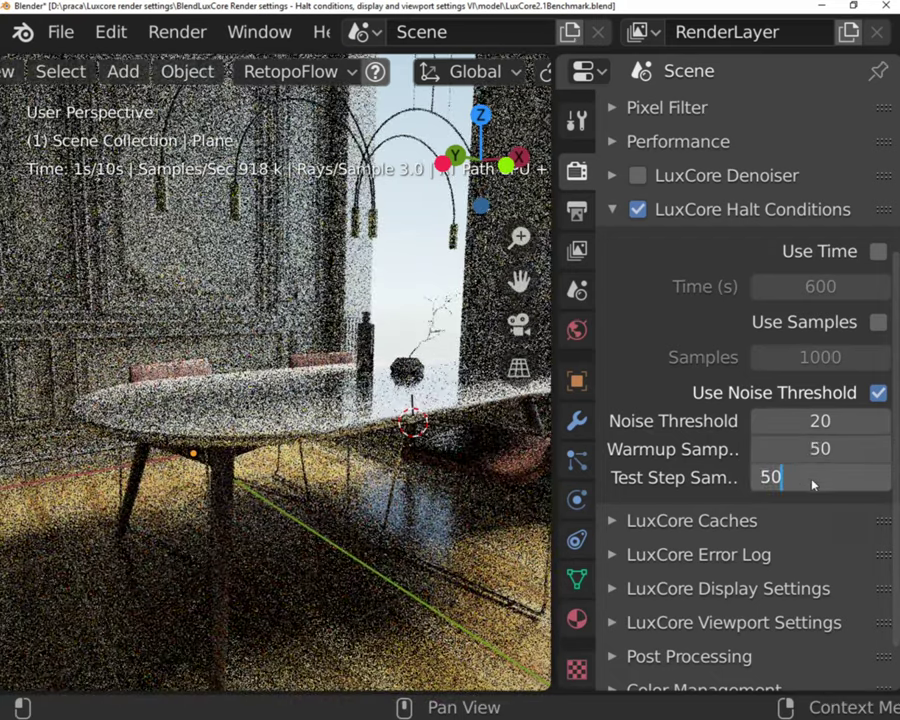
key("Return")
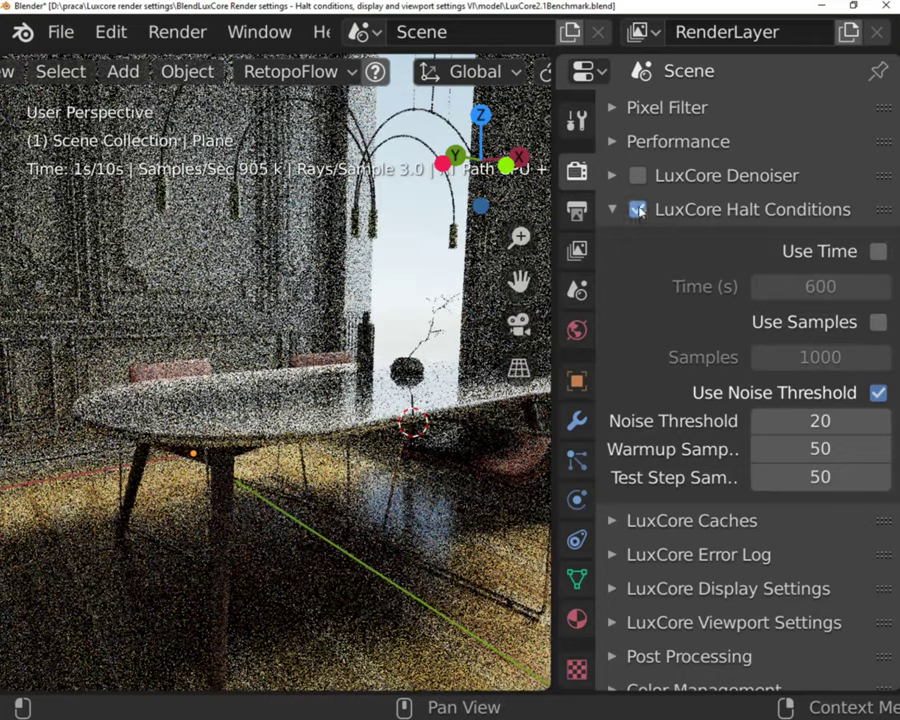
Step: Tick the LuxCore Denoiser and Use Time, entering 200 seconds as the time limit
left_click(638, 177)
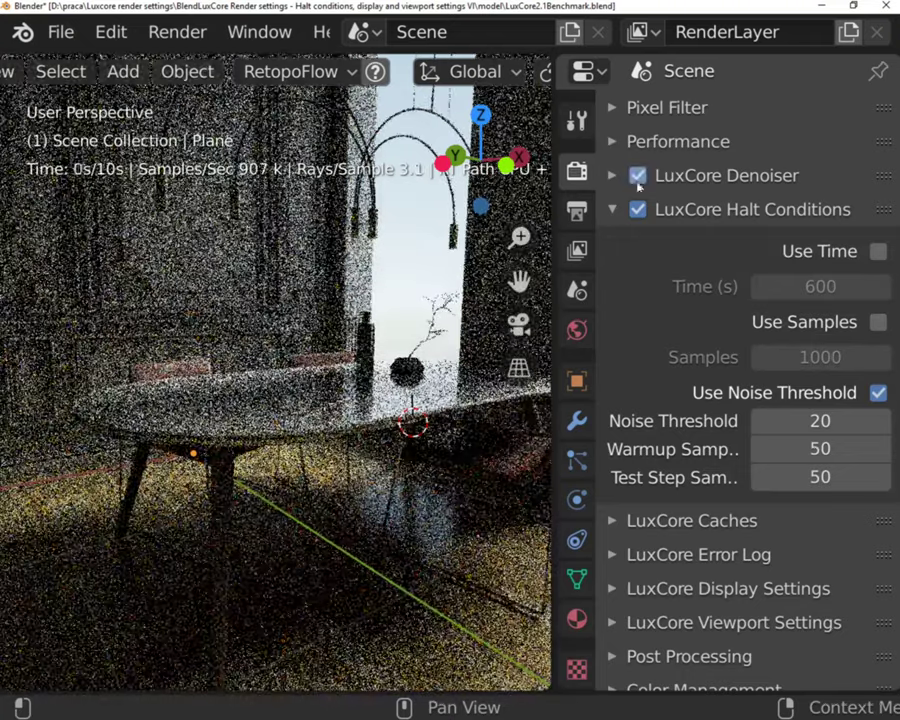
left_click(877, 252)
left_click(831, 288)
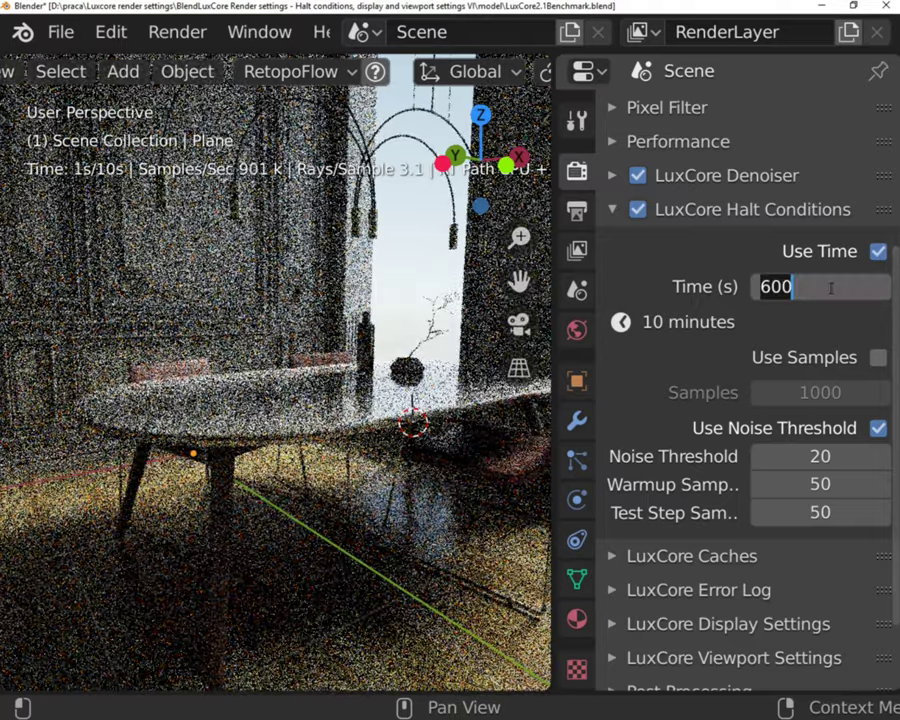
type("200")
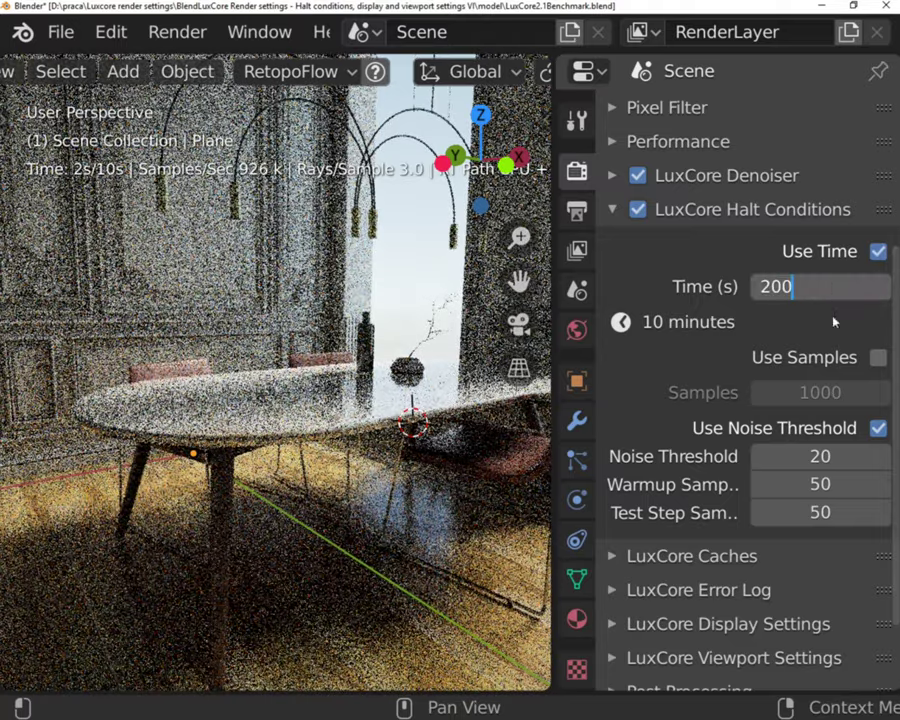